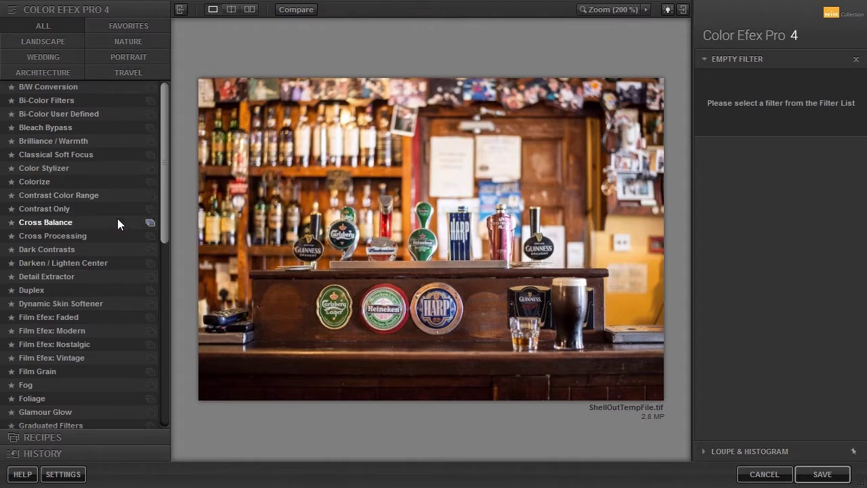
Apply Color Efex Pro 4's Bleach Bypass filter to the pub bar photo
click(87, 133)
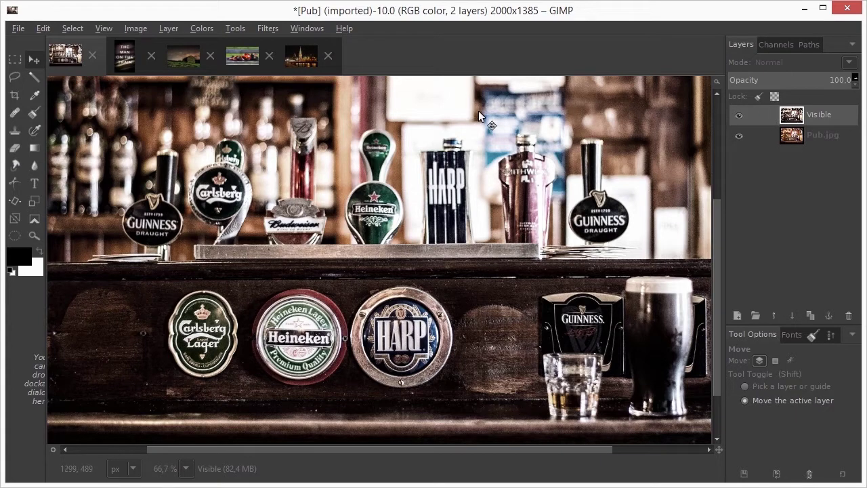
On the train poster, create a New from Visible merged layer
click(124, 57)
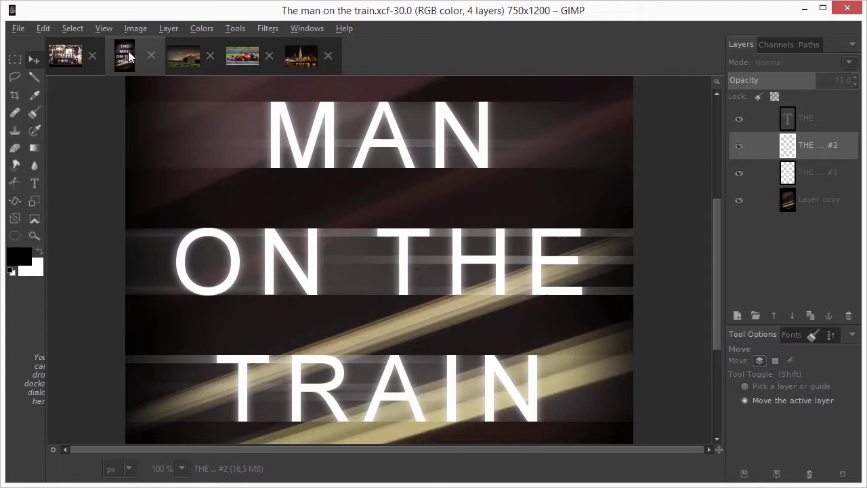
right_click(793, 116)
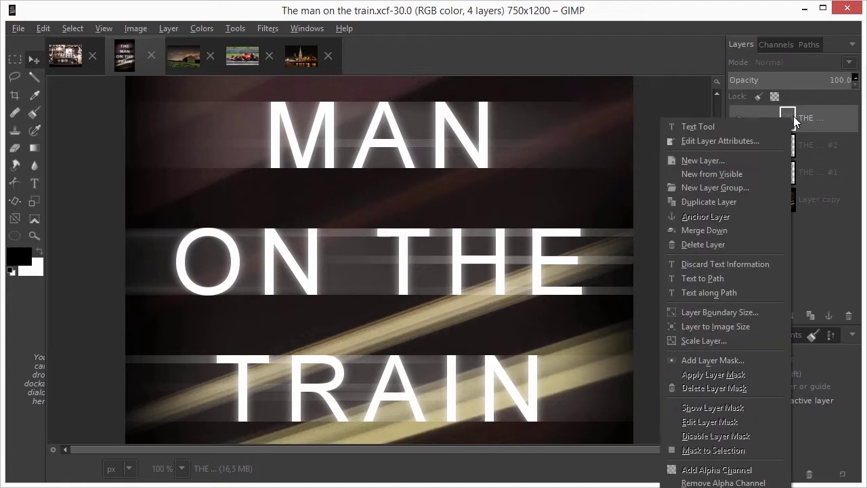
click(755, 174)
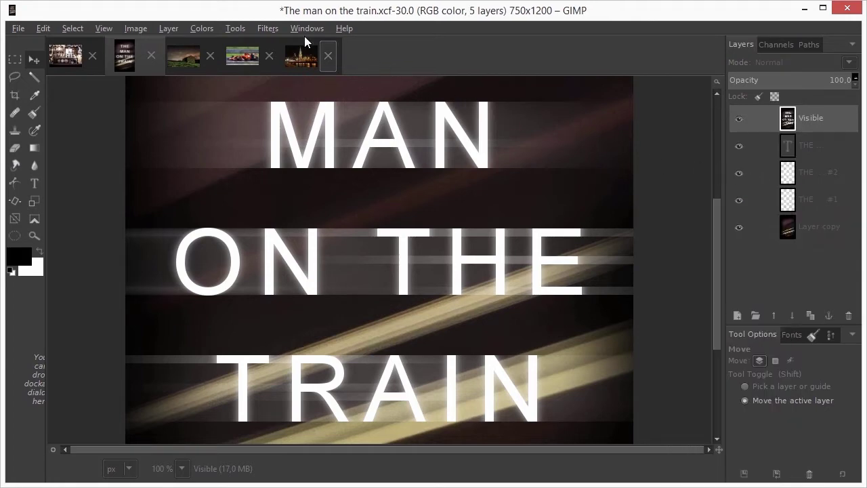
Send the merged layer to Analog Efex Pro 2 via the Google Nik Collection filter
click(268, 29)
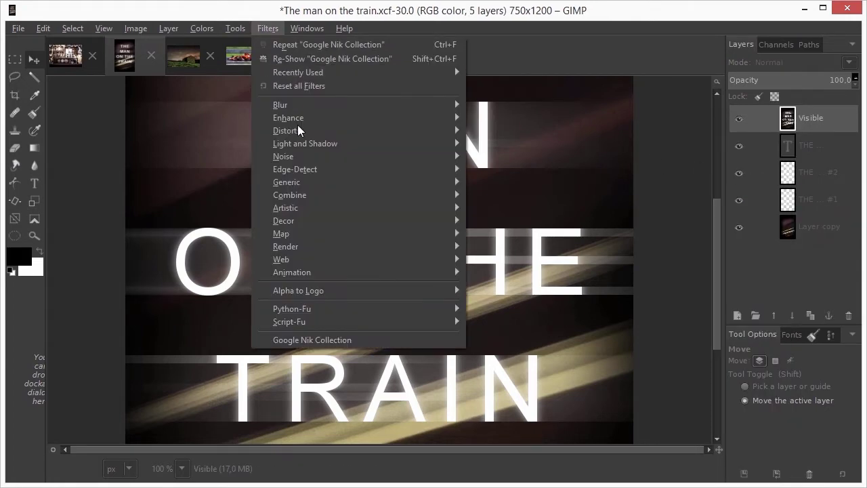
click(303, 340)
click(283, 235)
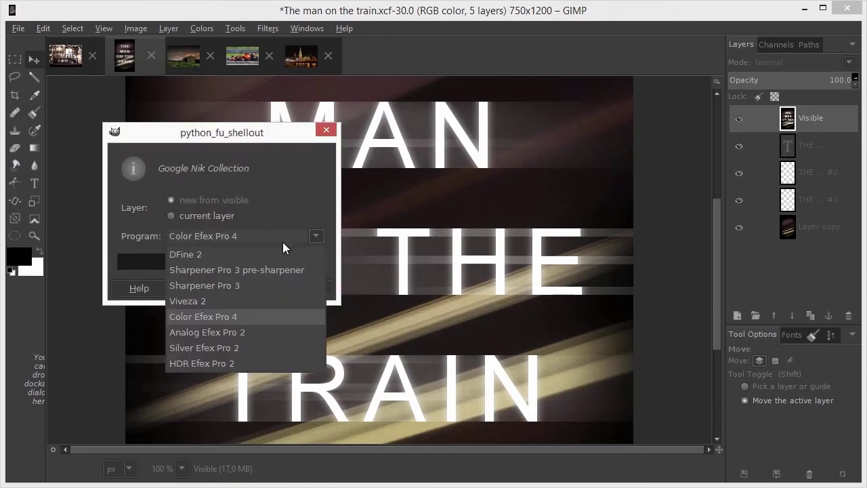
click(256, 335)
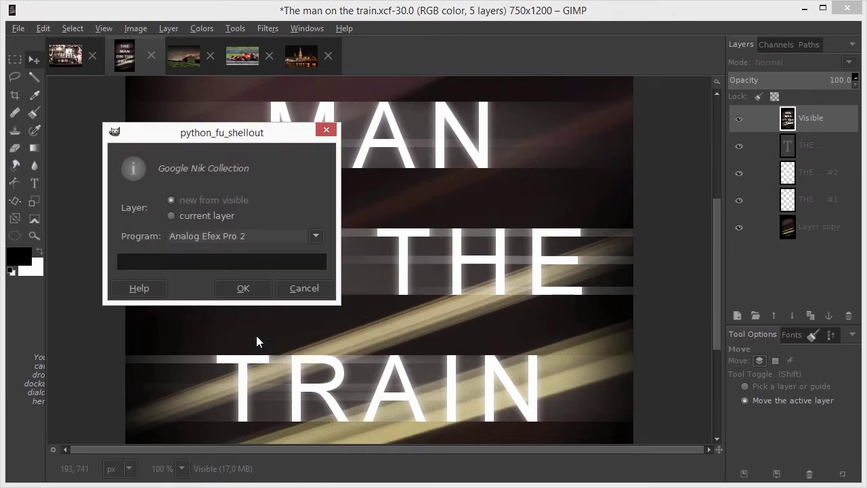
click(257, 292)
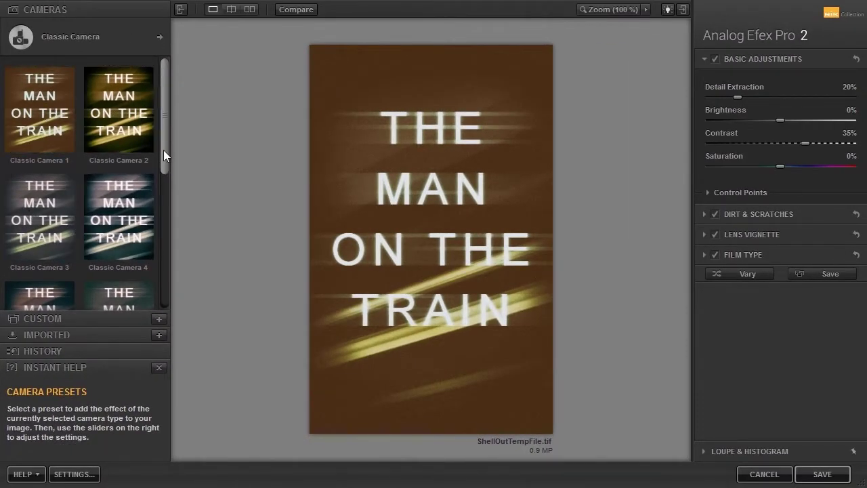
Open the Classic Camera selector to show the Tools popup in Analog Efex Pro 2
mouse_move(163, 150)
mouse_down()
mouse_move(172, 282)
mouse_move(165, 143)
mouse_up()
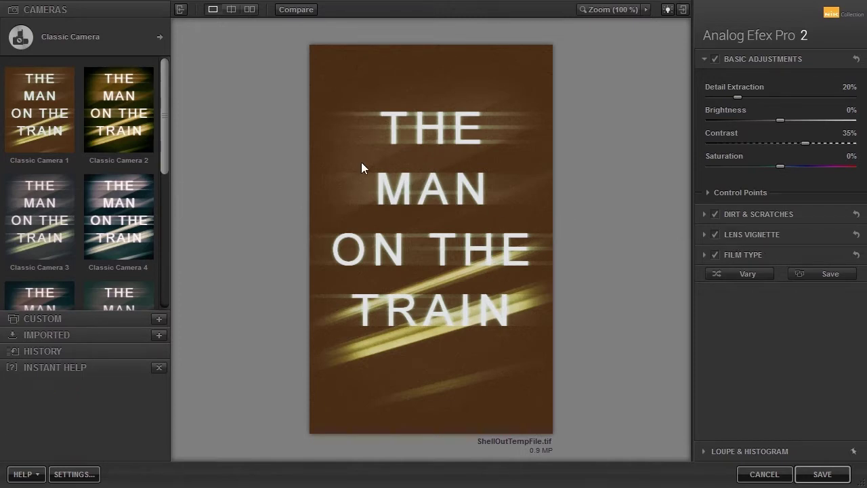
click(22, 38)
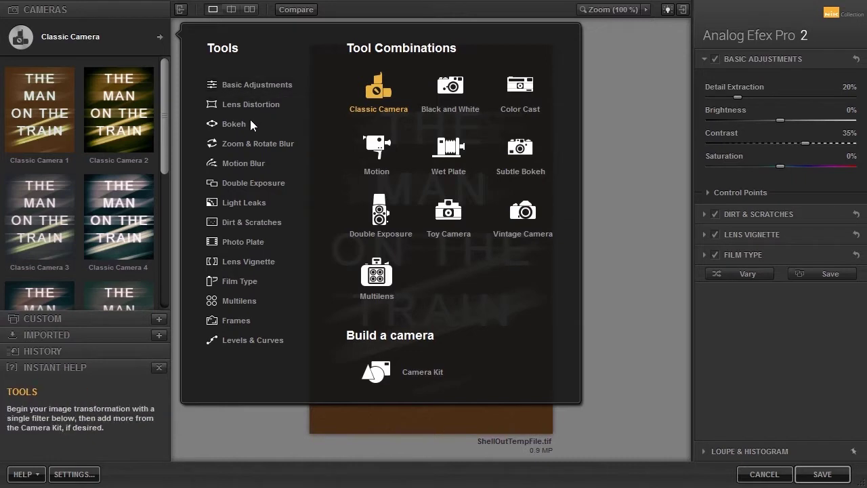
Add a brown Dynamic light leak behind the title at 58% strength
click(270, 202)
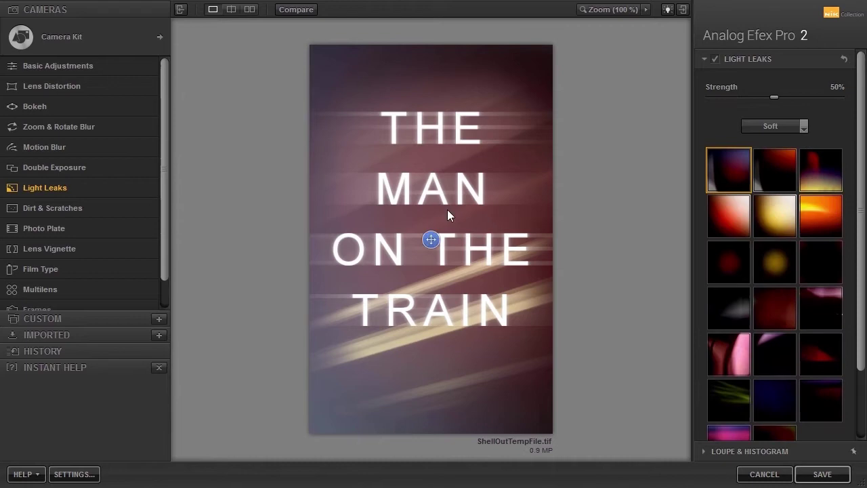
click(767, 170)
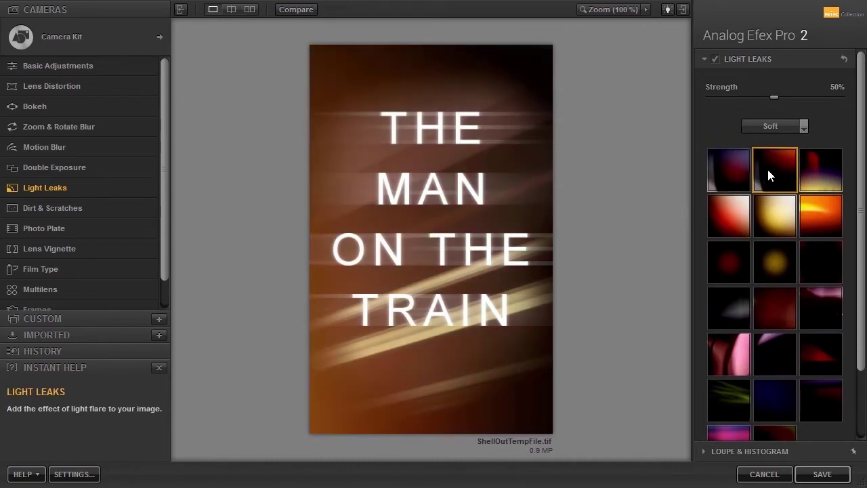
click(732, 215)
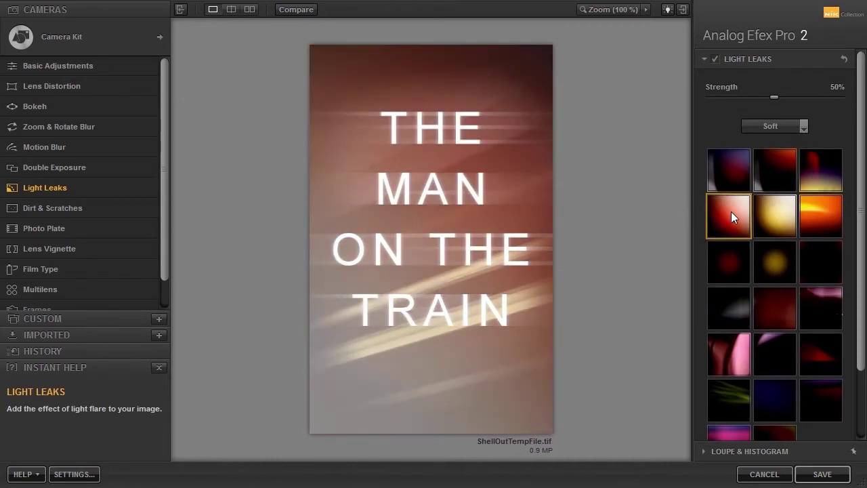
click(777, 125)
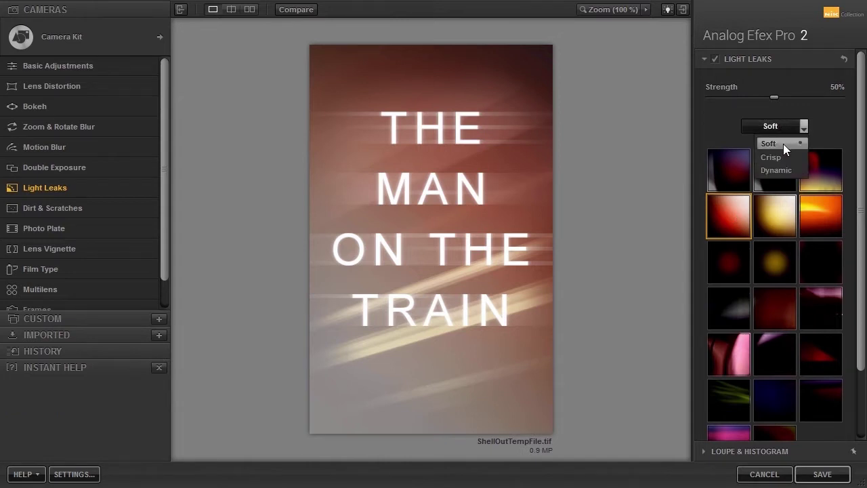
click(782, 169)
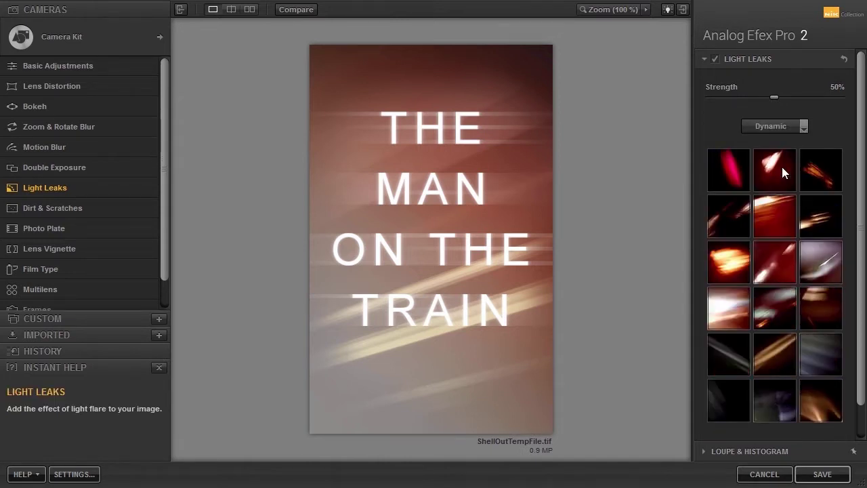
click(812, 297)
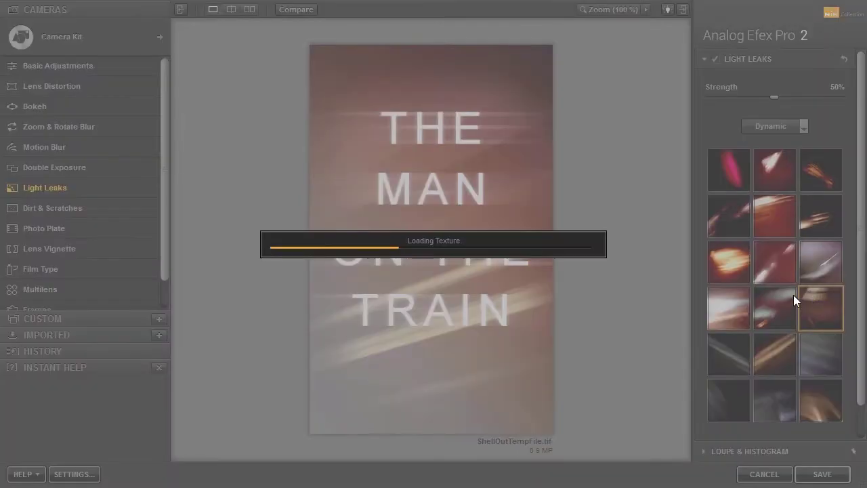
mouse_move(432, 240)
drag(432, 240, 533, 269)
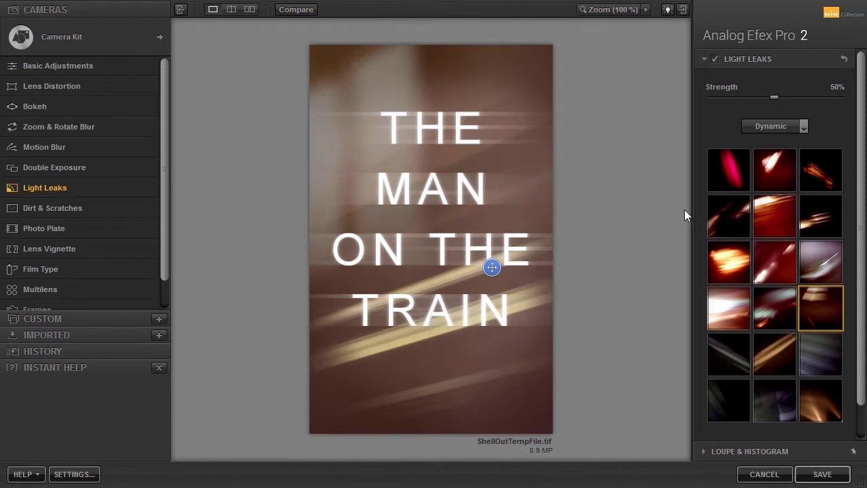
drag(776, 98, 786, 98)
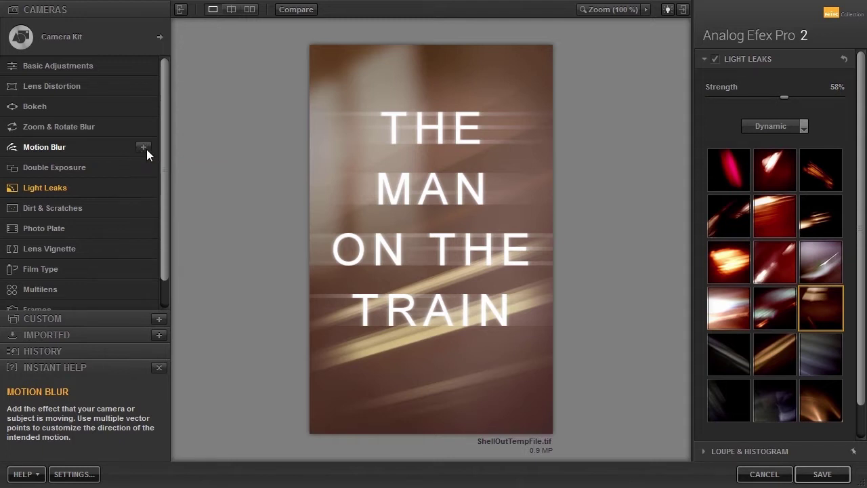
mouse_move(58, 126)
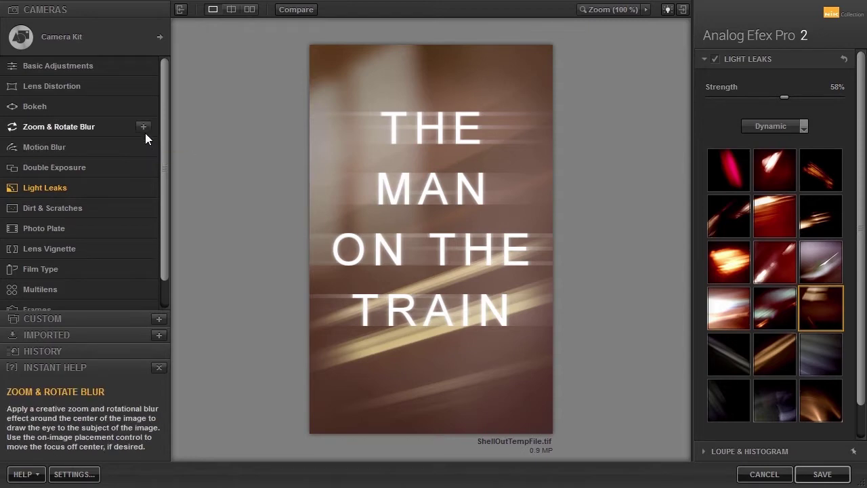
Add Zoom & Rotate Blur: 76% zoom, −95° rotation, 27% protected centre on the title
click(143, 128)
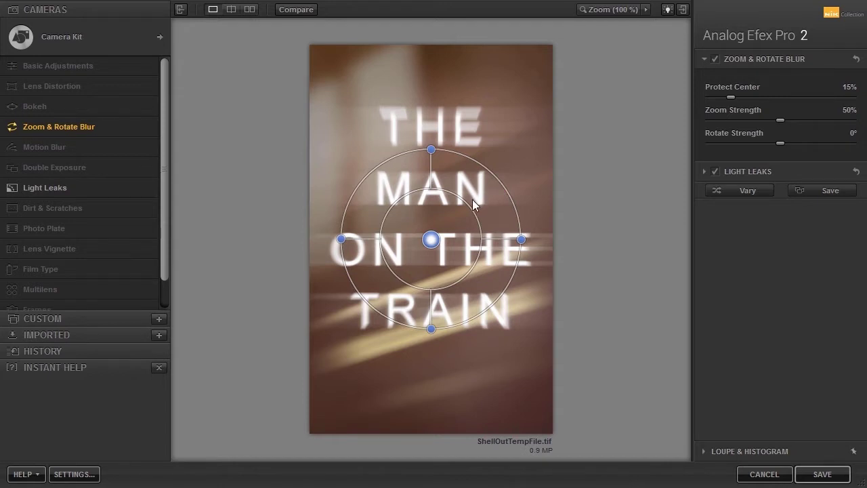
drag(467, 203, 478, 194)
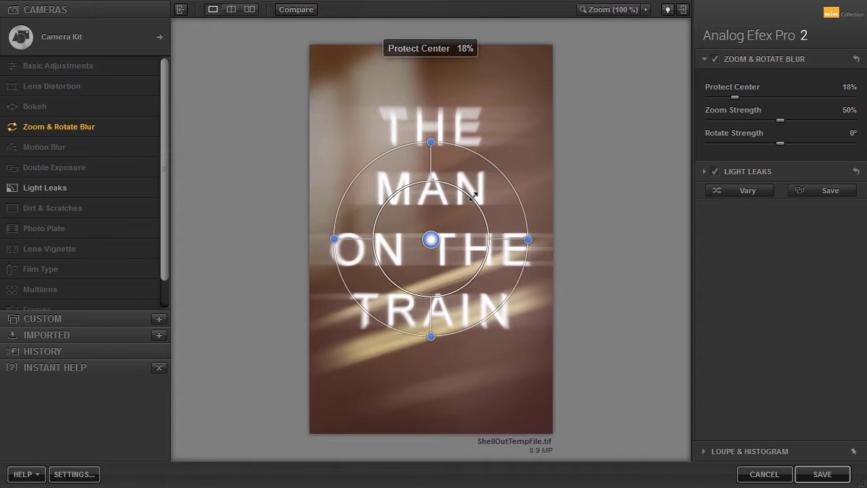
drag(498, 158, 510, 147)
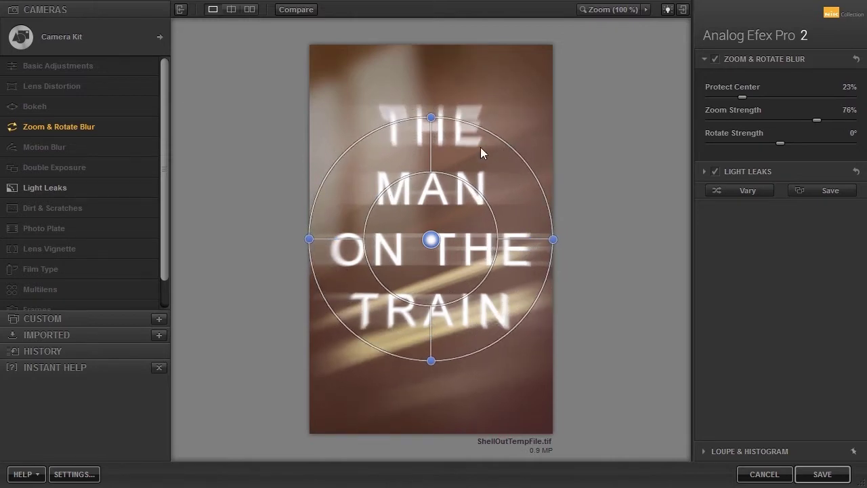
mouse_move(431, 121)
mouse_down()
mouse_move(545, 163)
mouse_move(370, 133)
mouse_up()
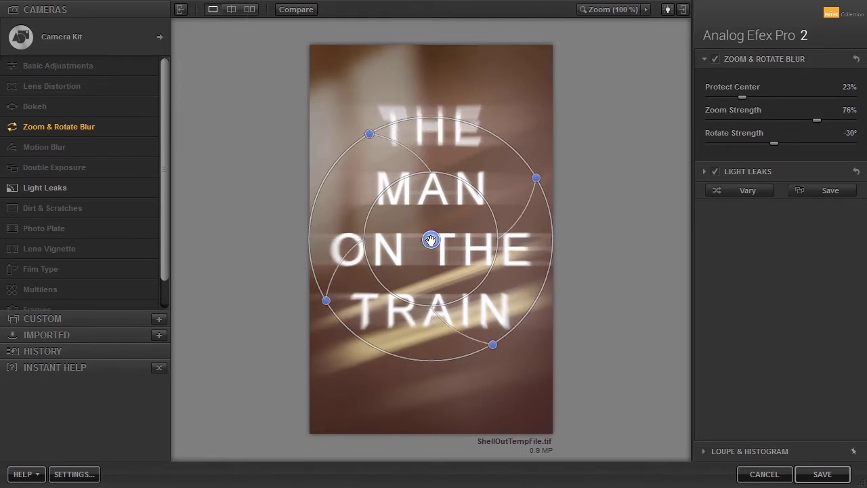
mouse_move(430, 239)
mouse_down()
mouse_move(430, 196)
mouse_move(433, 247)
mouse_up()
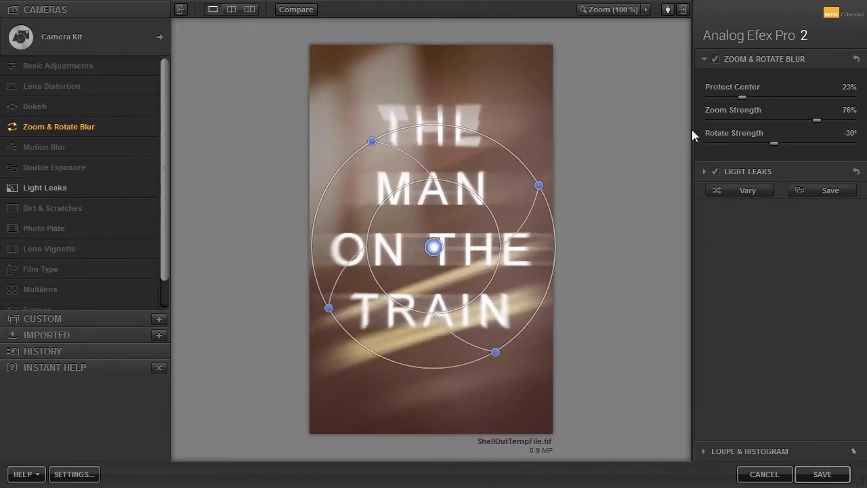
mouse_move(744, 97)
mouse_down()
mouse_move(757, 93)
mouse_move(750, 96)
mouse_up()
drag(772, 143, 760, 143)
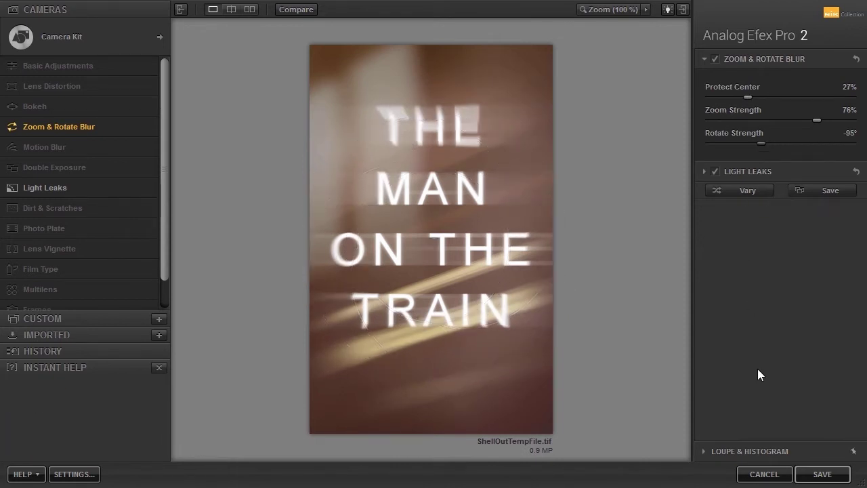
Return the light-leak result to GIMP, delete the spare merged layer, and hide the train photo
click(762, 473)
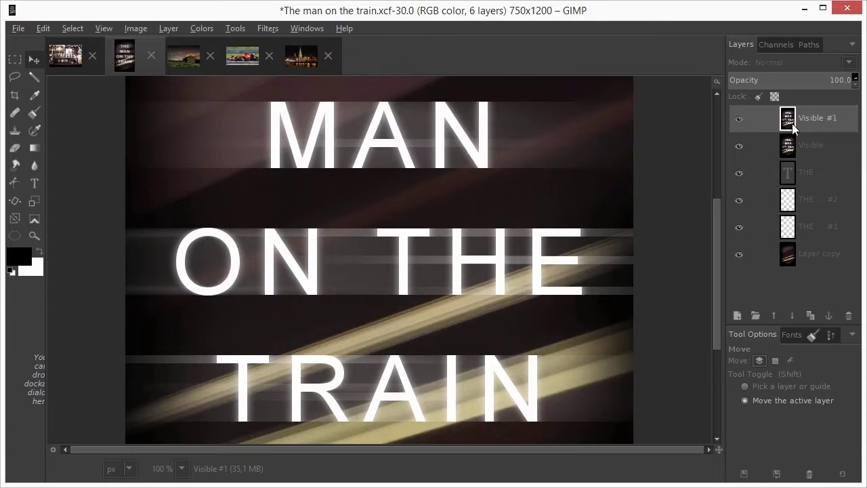
click(849, 316)
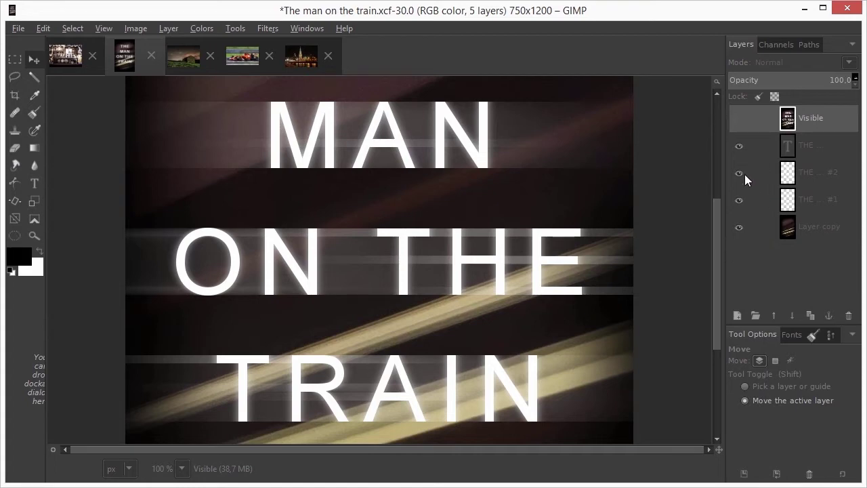
click(738, 227)
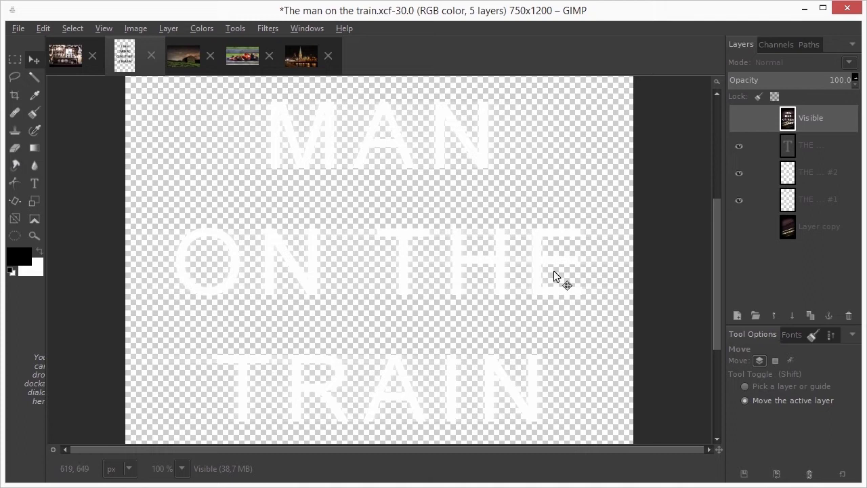
Add a new layer above the photo copy and fill it black
click(790, 231)
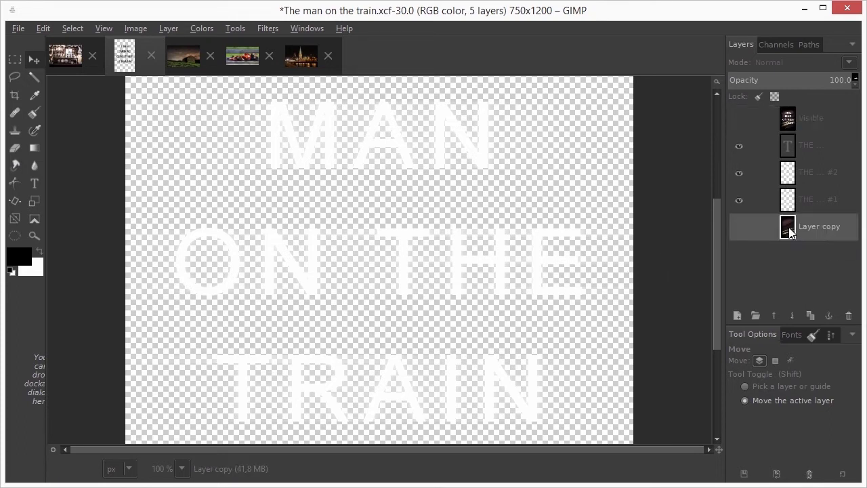
shift+click(738, 316)
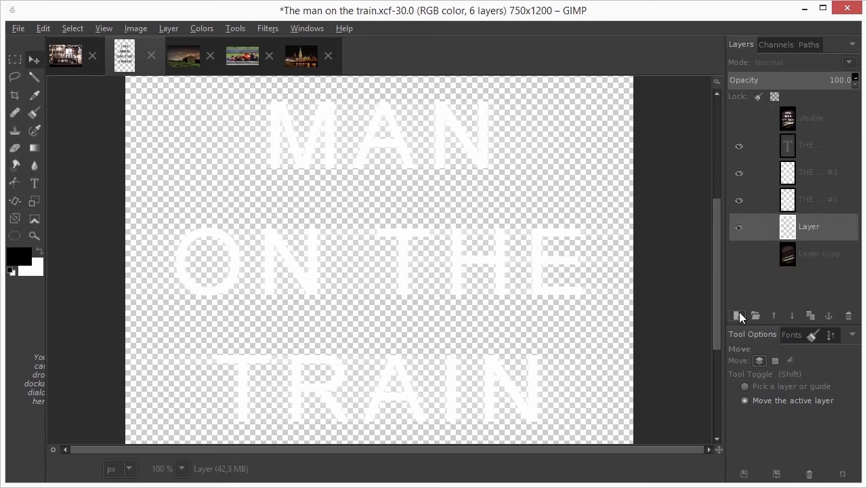
key(ctrl+comma)
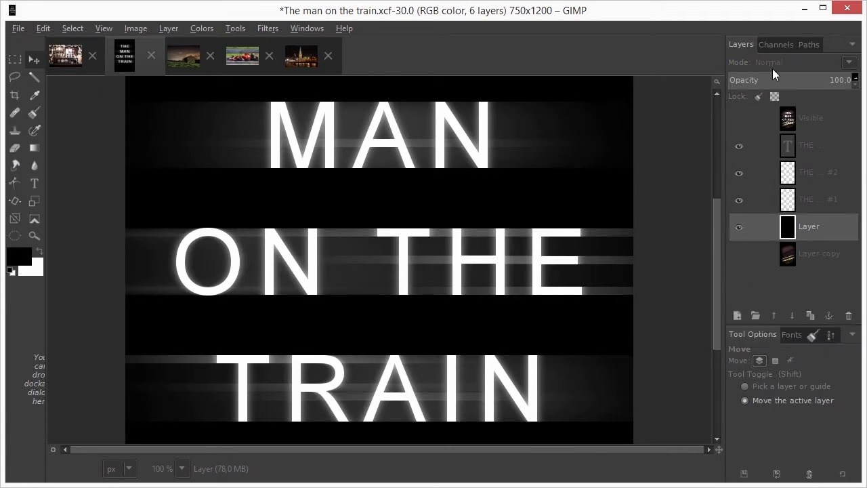
Merge the title over black into a new layer and send it to Analog Efex Pro 2
right_click(791, 117)
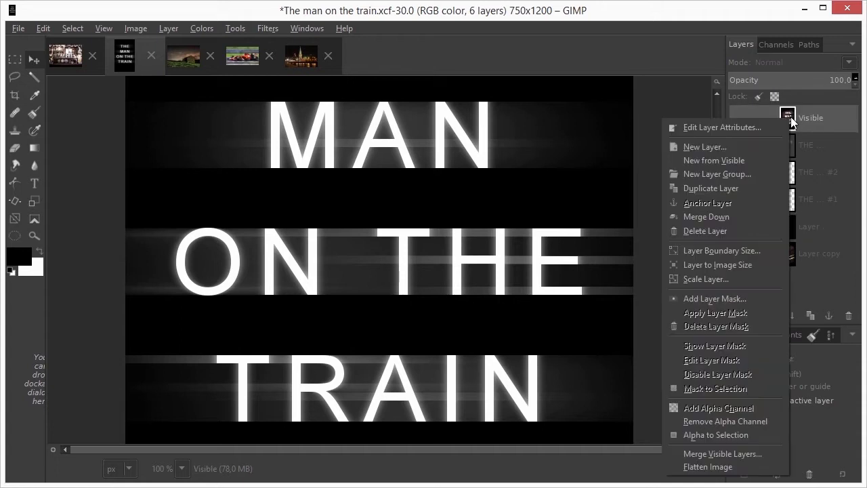
click(770, 161)
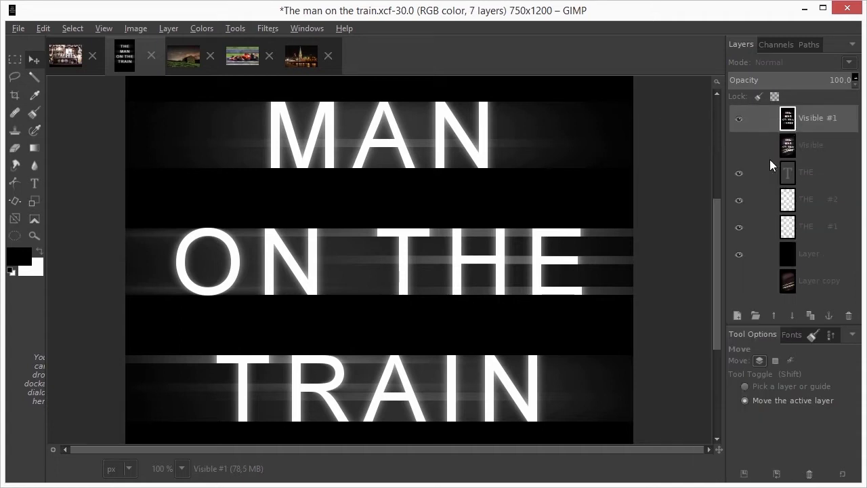
click(268, 29)
click(311, 340)
click(243, 288)
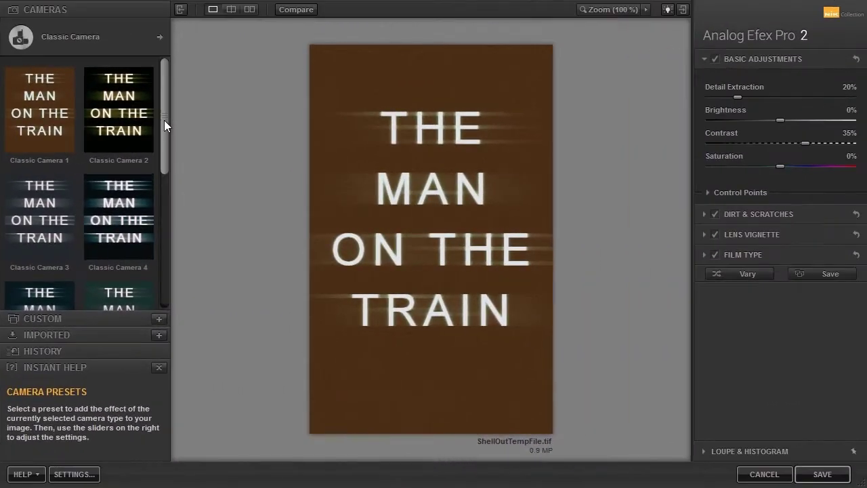
Apply Zoom & Rotate Blur to the title at 100% view, centred up-right near THE
click(21, 37)
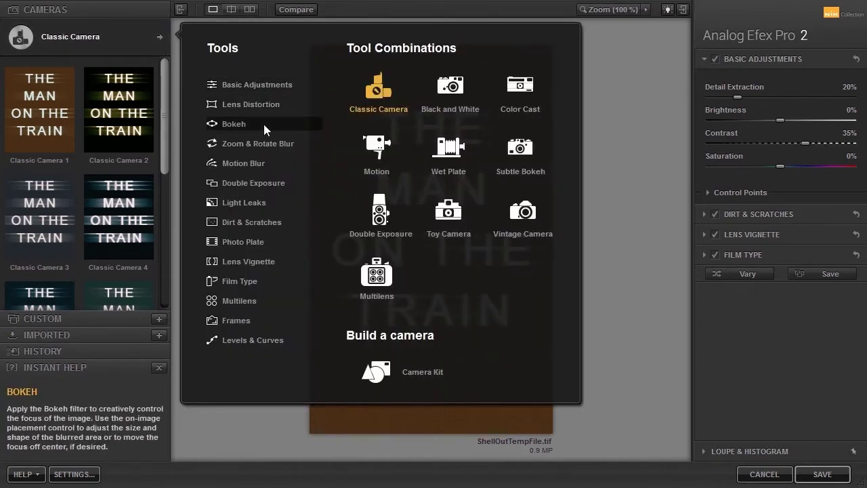
click(297, 142)
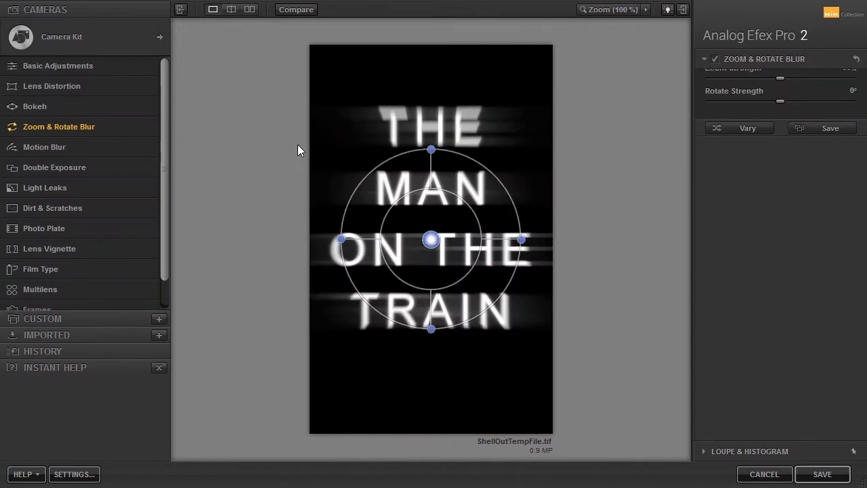
click(419, 211)
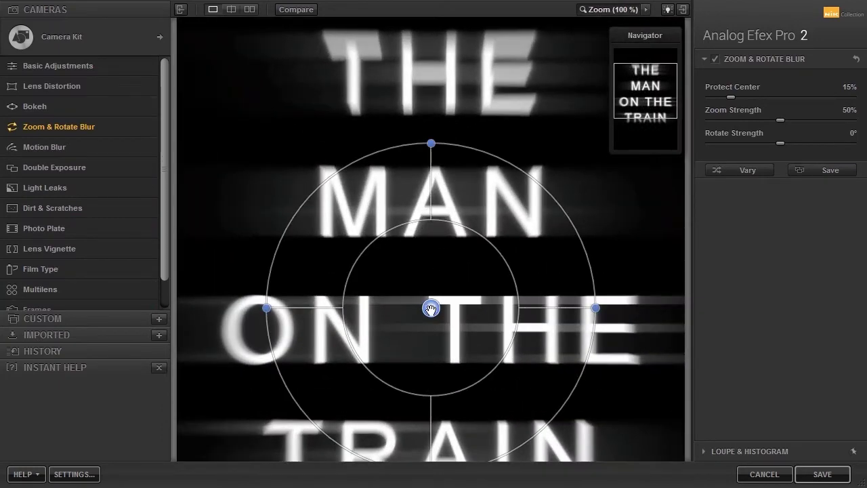
mouse_move(431, 308)
mouse_down()
mouse_move(576, 206)
mouse_move(451, 237)
mouse_move(459, 332)
mouse_move(550, 360)
mouse_move(556, 292)
mouse_up()
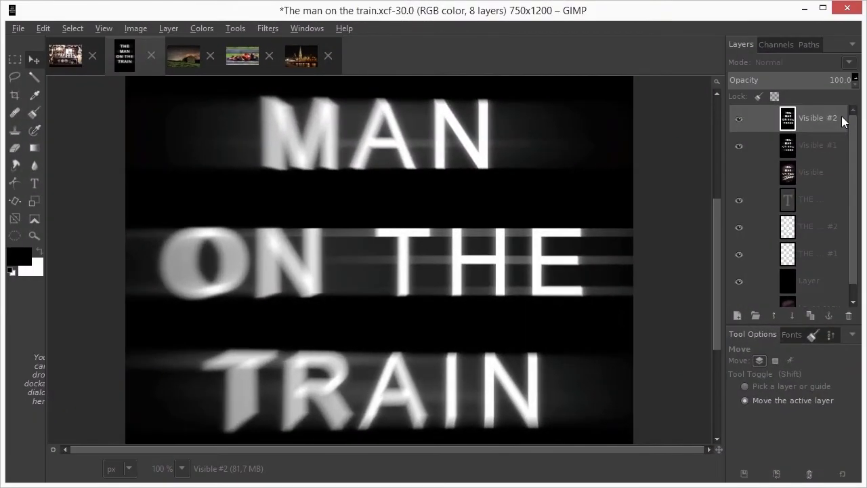
Delete Visible #1 and make the train photo layer visible again
click(828, 142)
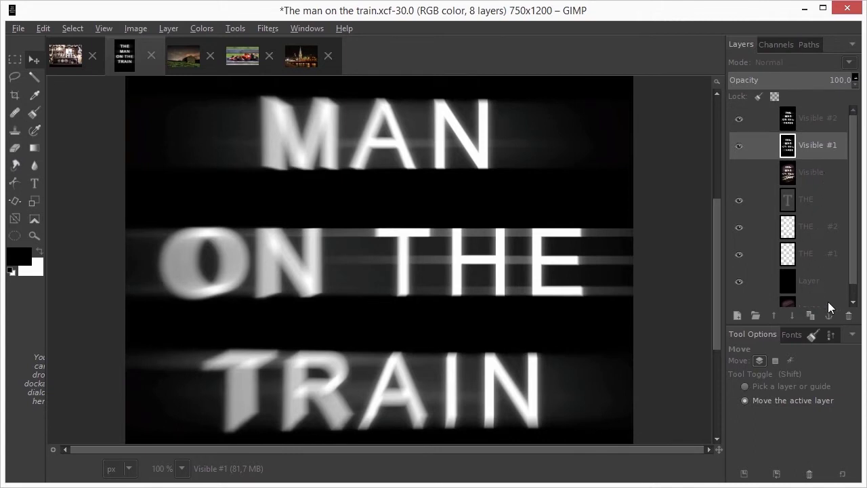
click(849, 316)
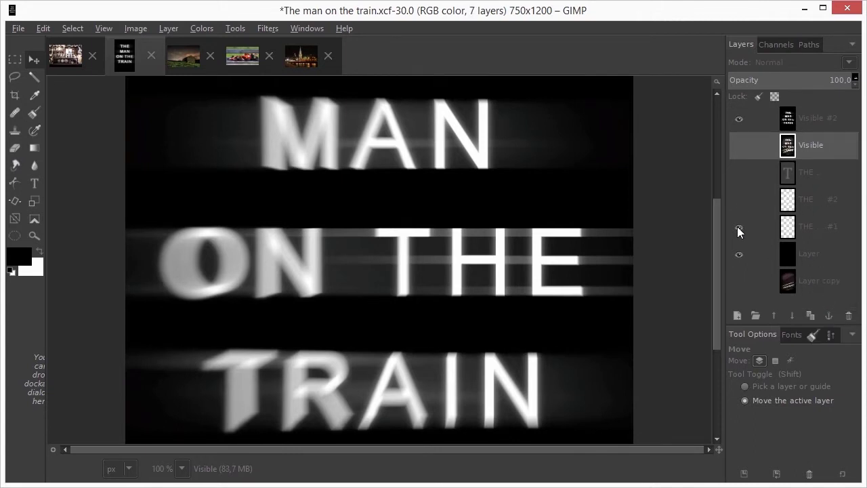
click(739, 281)
Set Visible #2's blend mode to Screen and fit the poster in the window
click(791, 118)
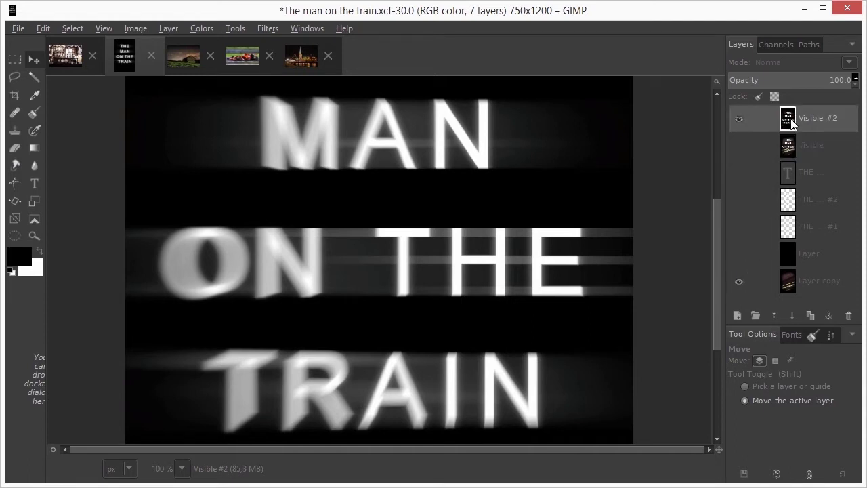
click(799, 63)
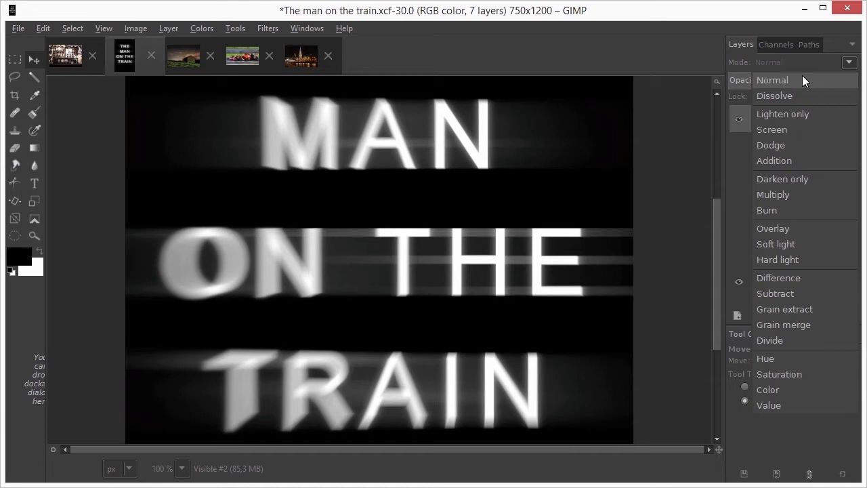
click(814, 127)
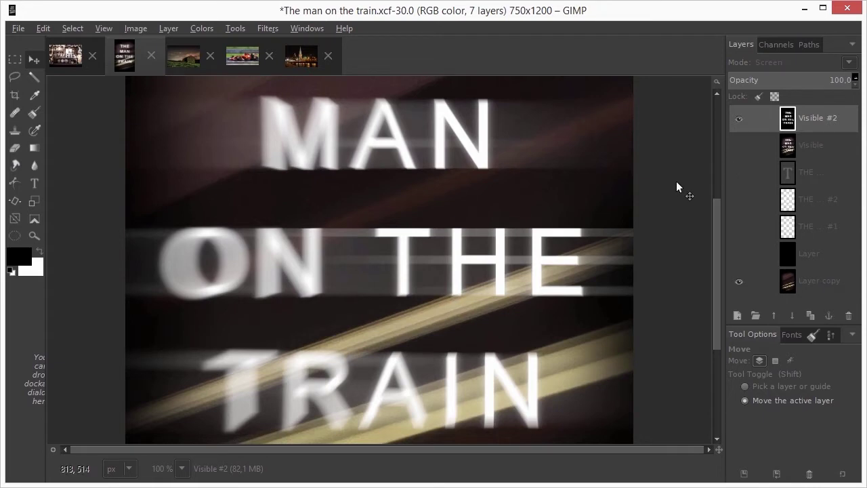
key(shift+ctrl+j)
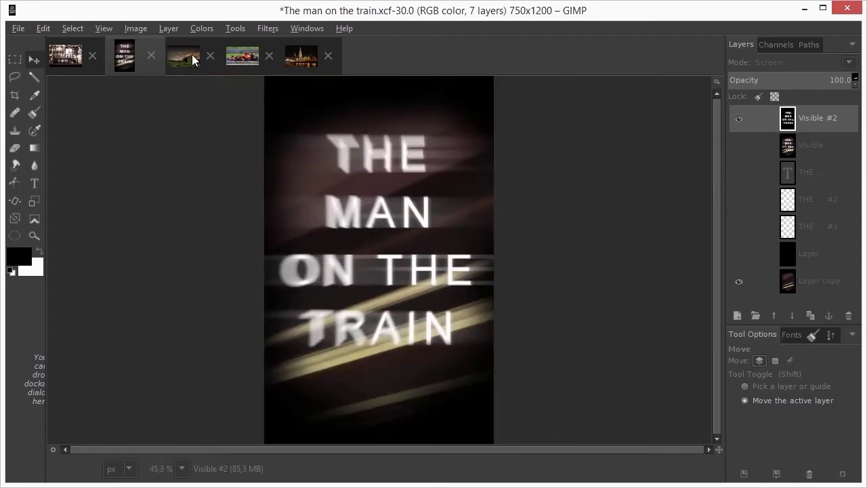
Send the Barn photo to Analog Efex Pro 2 through the Google Nik Collection filter
click(192, 55)
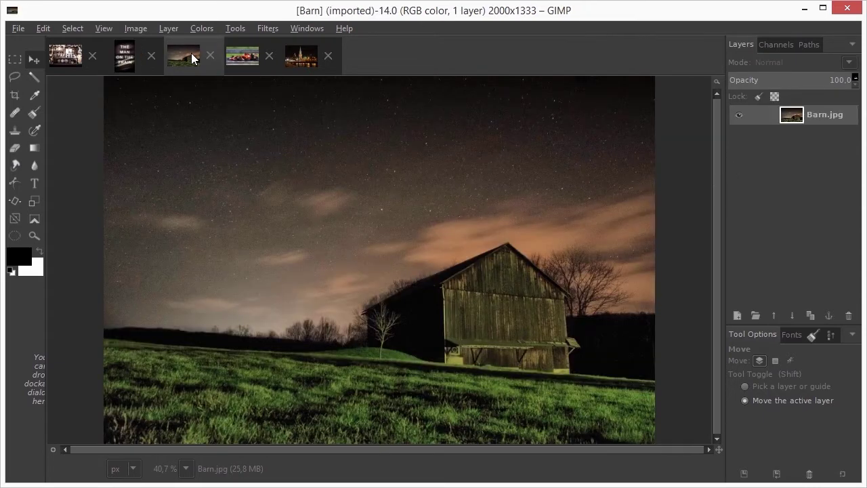
click(268, 29)
click(294, 339)
click(243, 289)
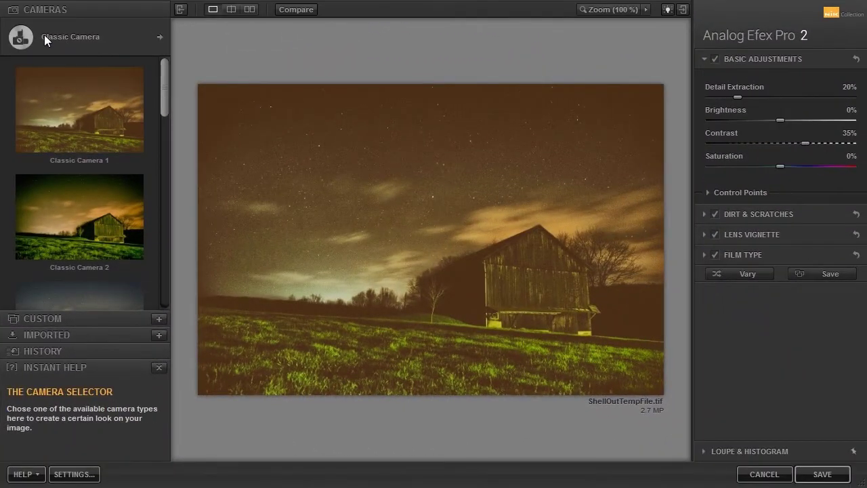
Blur the barn with Zoom & Rotate, centred low with 35° rotation, and save to GIMP
click(21, 38)
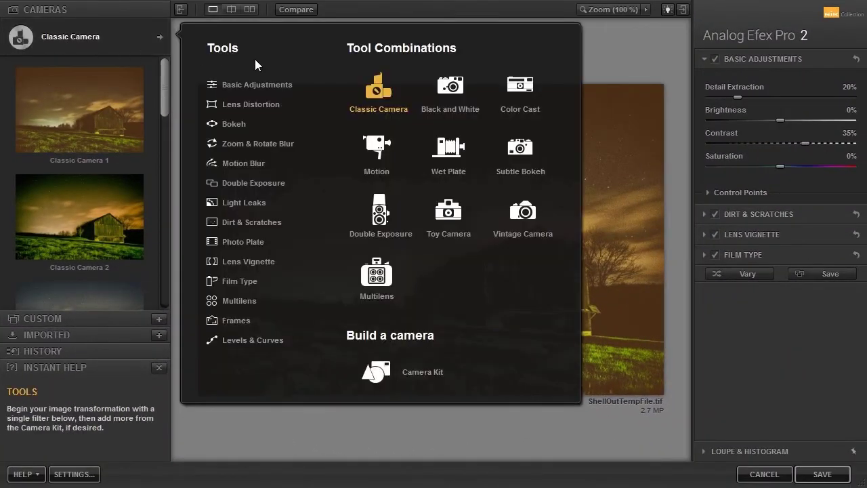
click(298, 145)
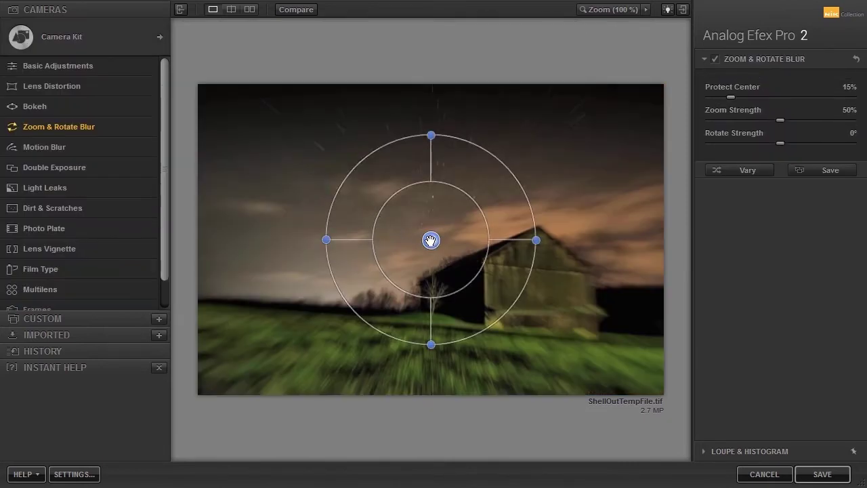
drag(431, 240, 435, 301)
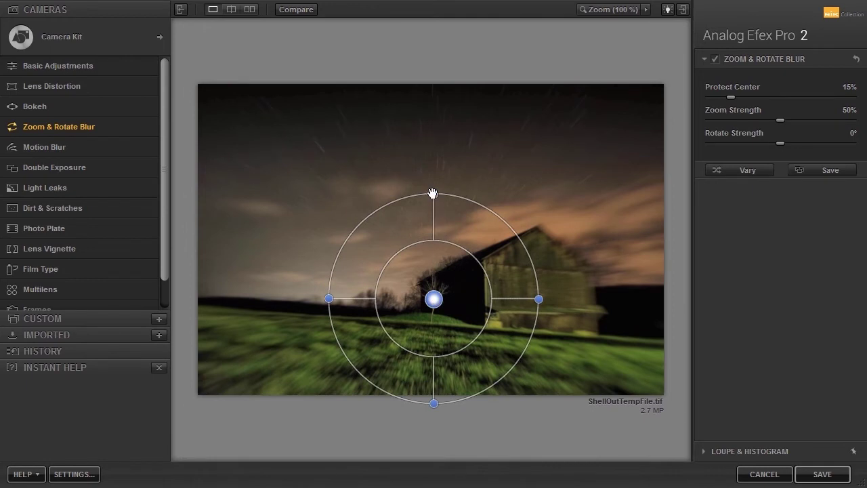
drag(432, 194, 474, 219)
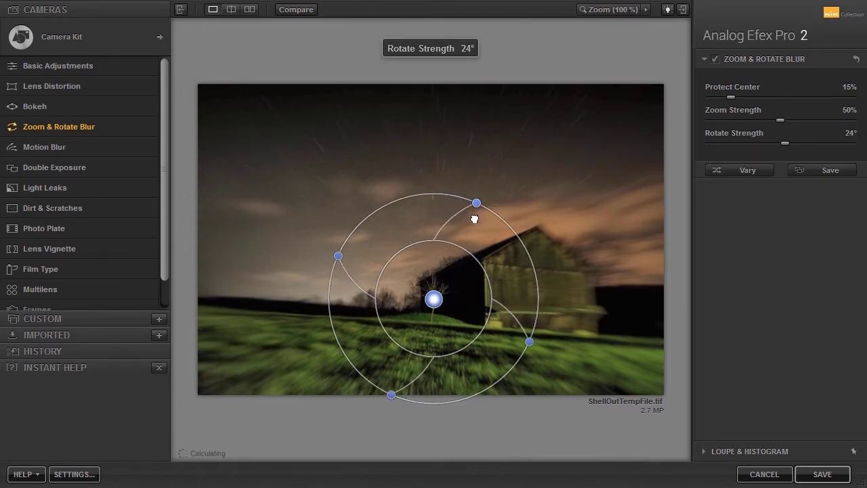
drag(475, 219, 481, 237)
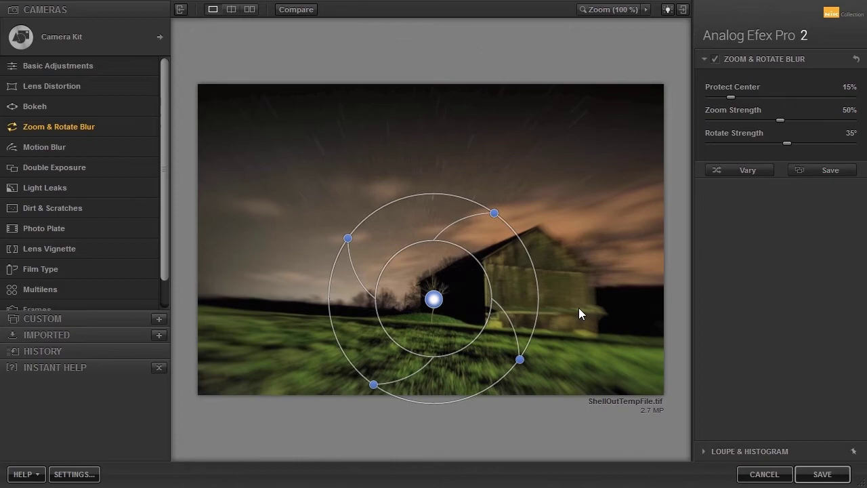
click(820, 474)
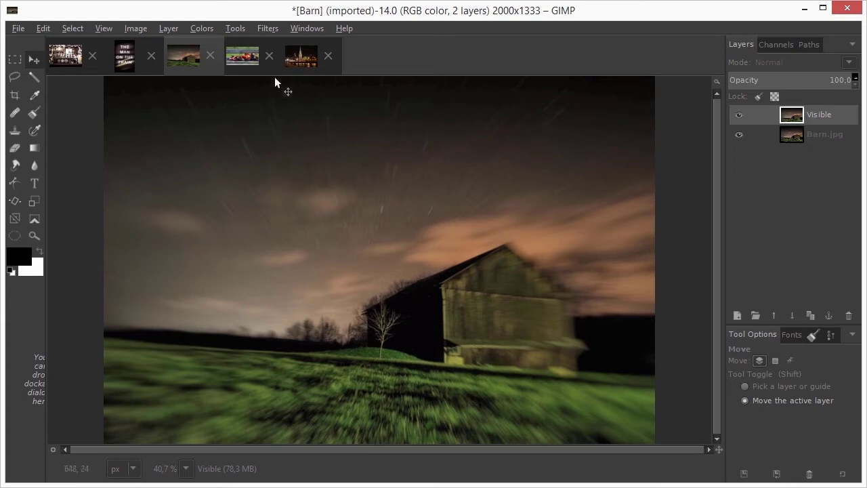
Send the race car image to Analog Efex Pro 2 via the Google Nik Collection filter
click(248, 54)
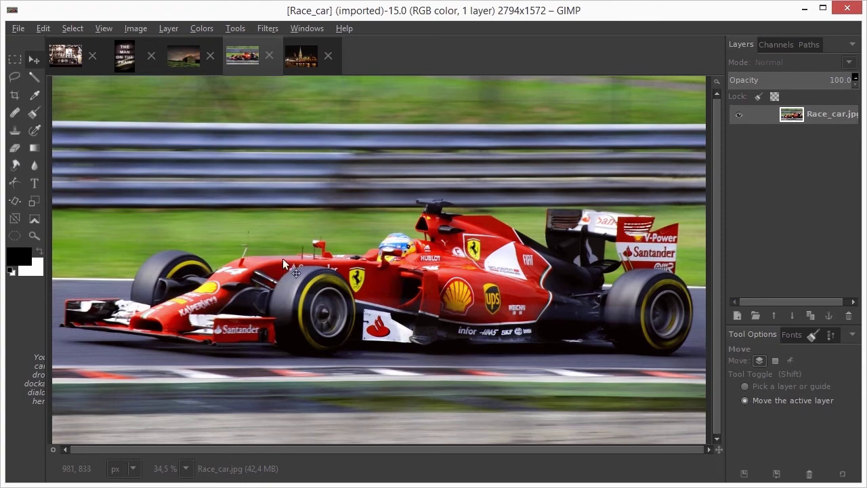
click(269, 28)
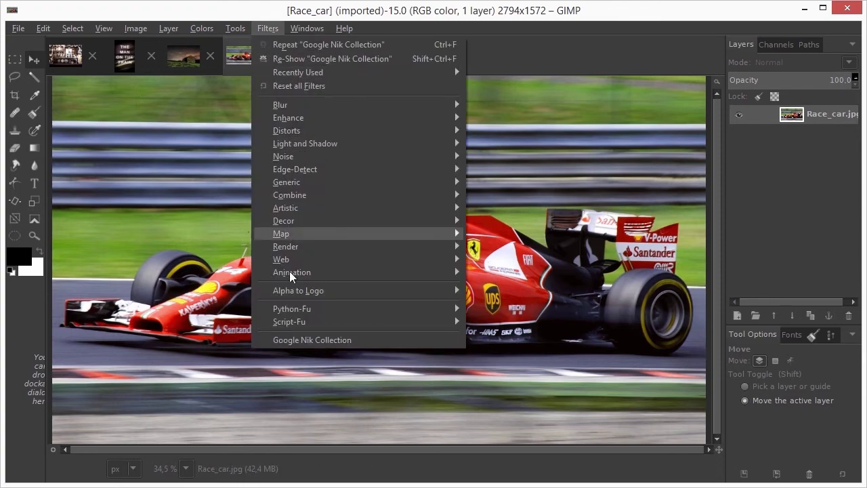
click(301, 340)
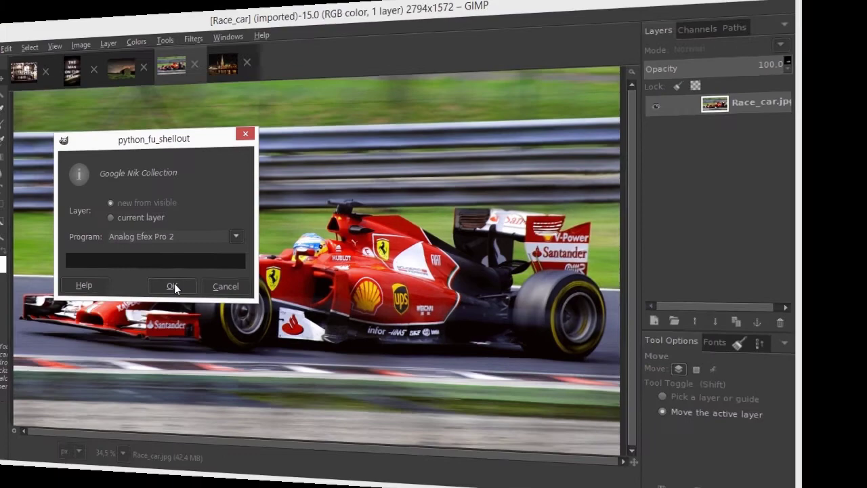
click(243, 288)
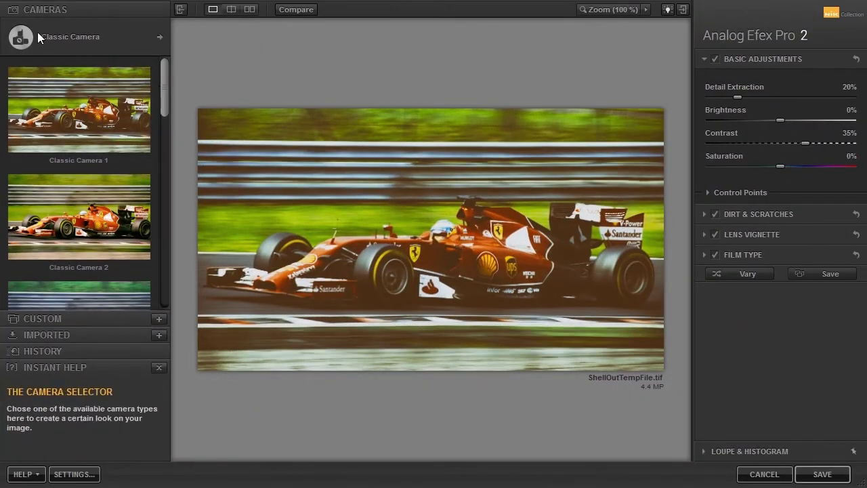
Apply Motion Blur to the race car, tilting the blur angle and raising its strength
click(21, 37)
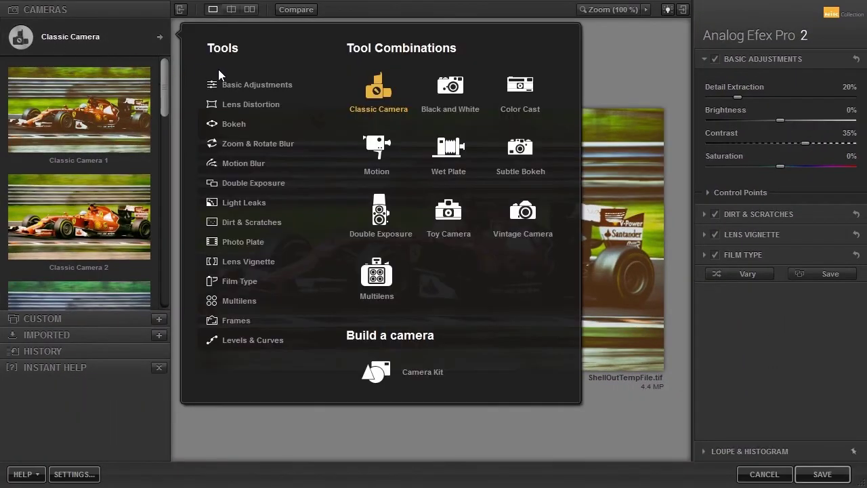
click(278, 162)
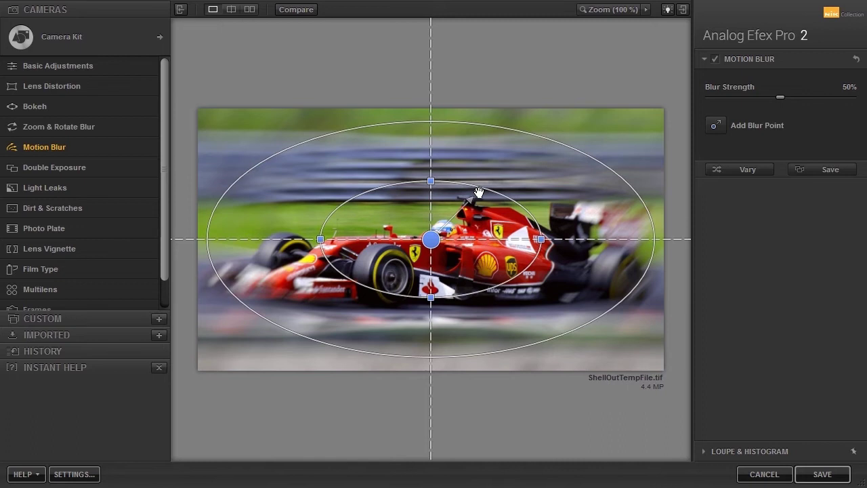
mouse_move(479, 193)
mouse_down()
mouse_move(515, 234)
mouse_move(447, 245)
mouse_move(526, 242)
mouse_up()
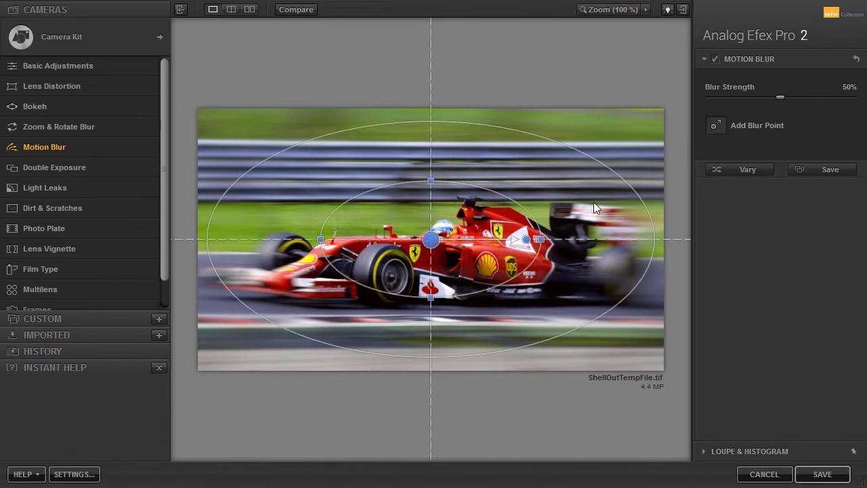
Try a second horizontal blur point on the car's rear, delete it, and show the CUSTOM presets
click(562, 217)
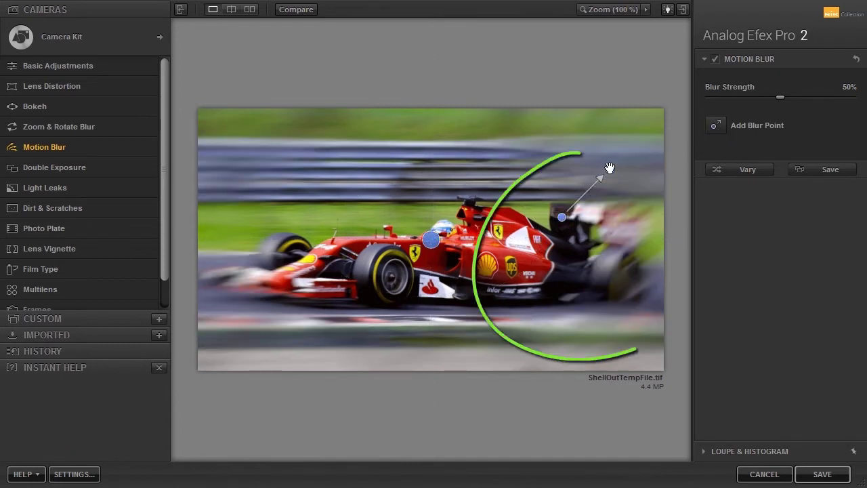
mouse_move(614, 173)
mouse_down()
mouse_move(636, 218)
mouse_move(621, 216)
mouse_up()
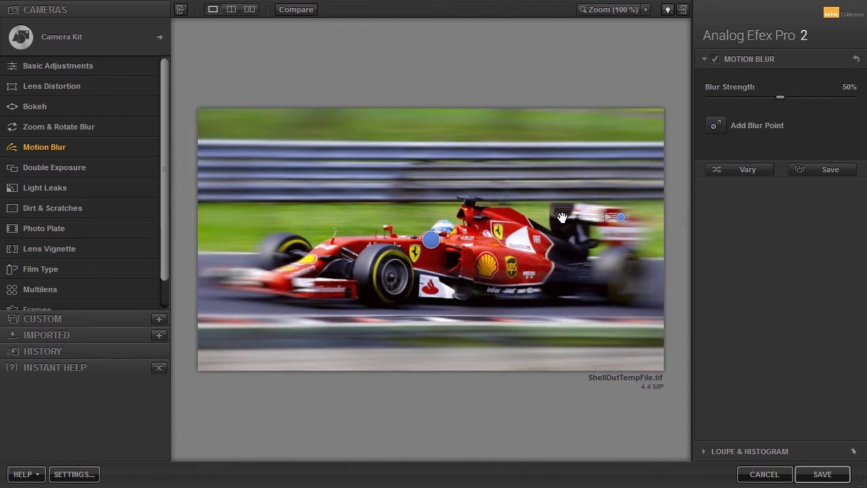
key(Delete)
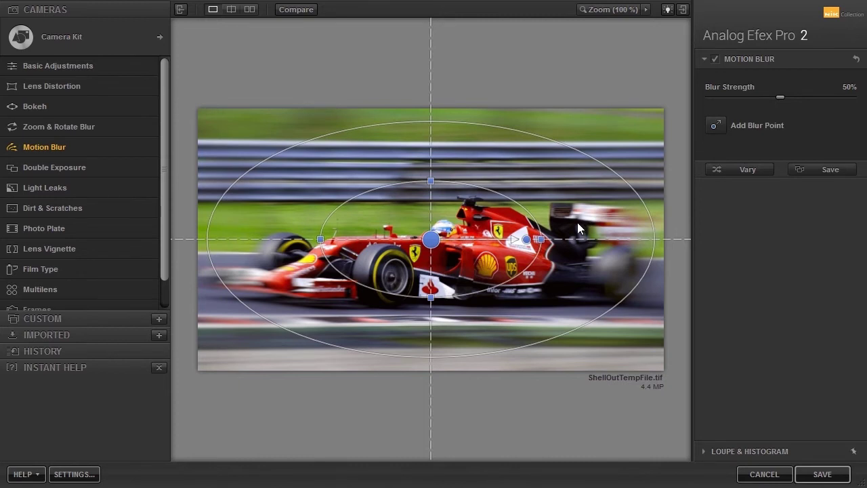
click(82, 318)
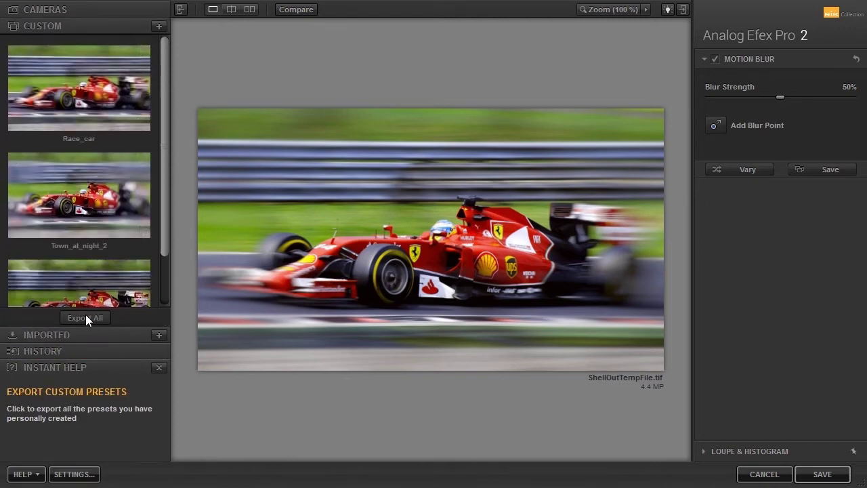
mouse_move(78, 88)
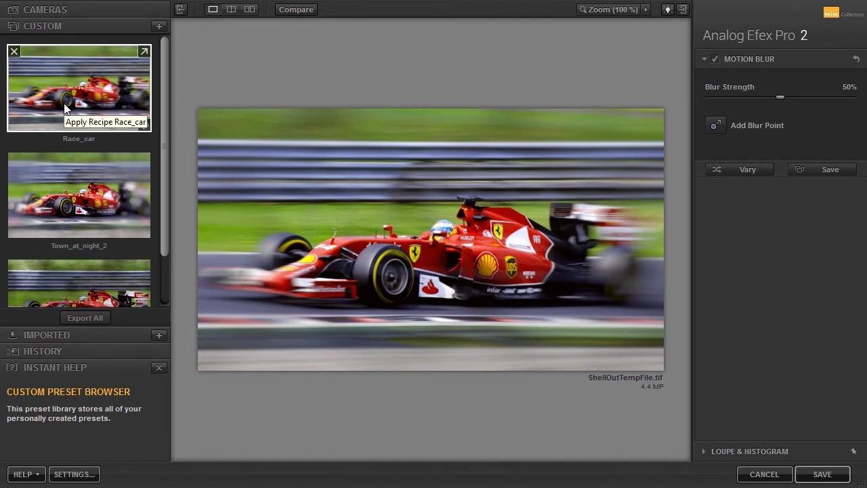
Apply the Race_car custom preset and save the blurred result back into GIMP
click(64, 103)
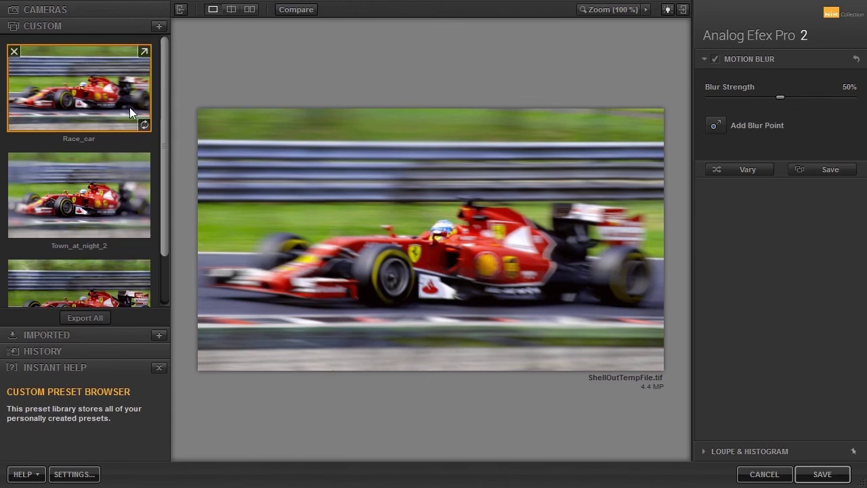
click(822, 474)
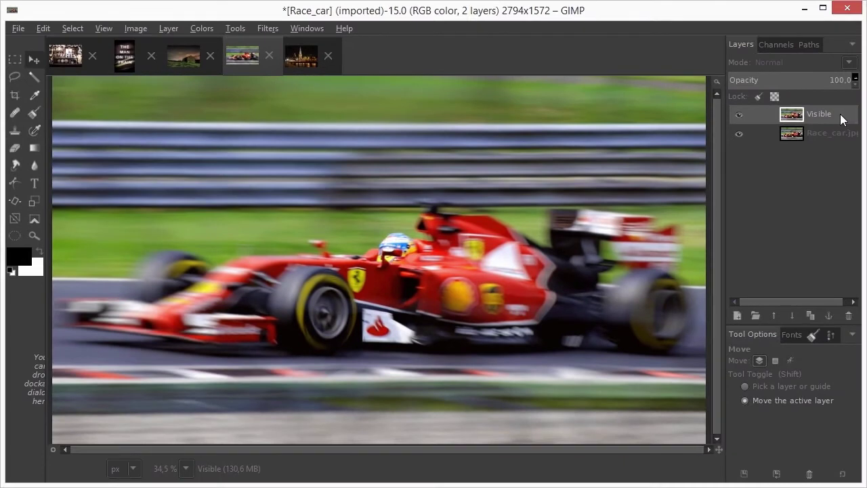
Send the Town_at_night image to Analog Efex Pro 2 via the Google Nik Collection filter
click(303, 60)
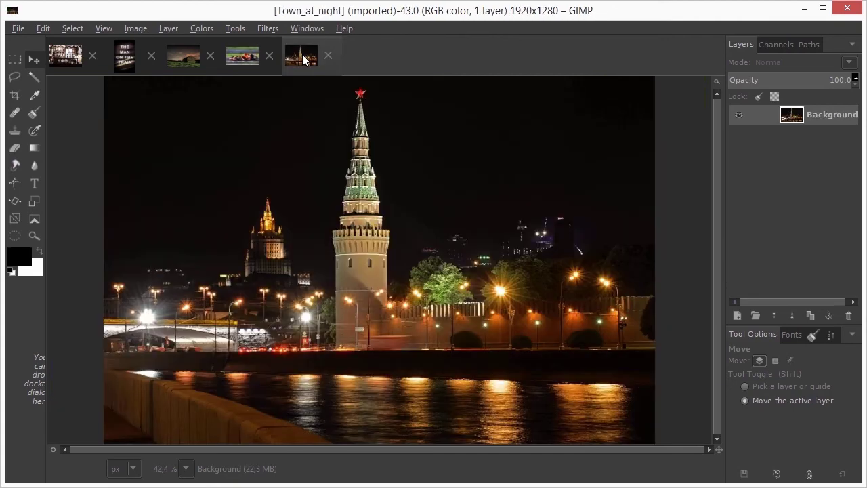
click(271, 30)
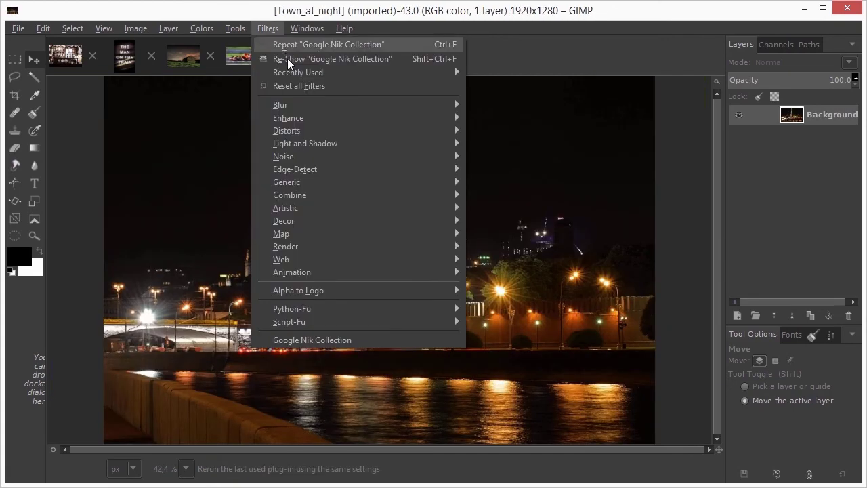
click(298, 338)
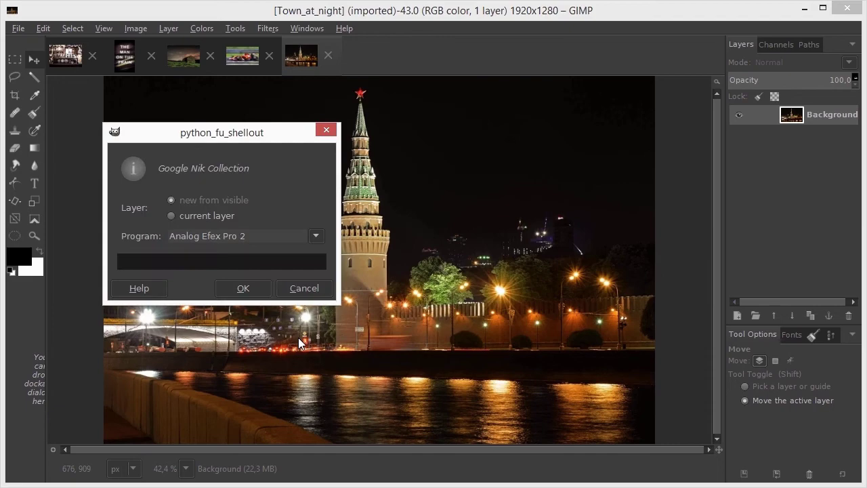
click(262, 292)
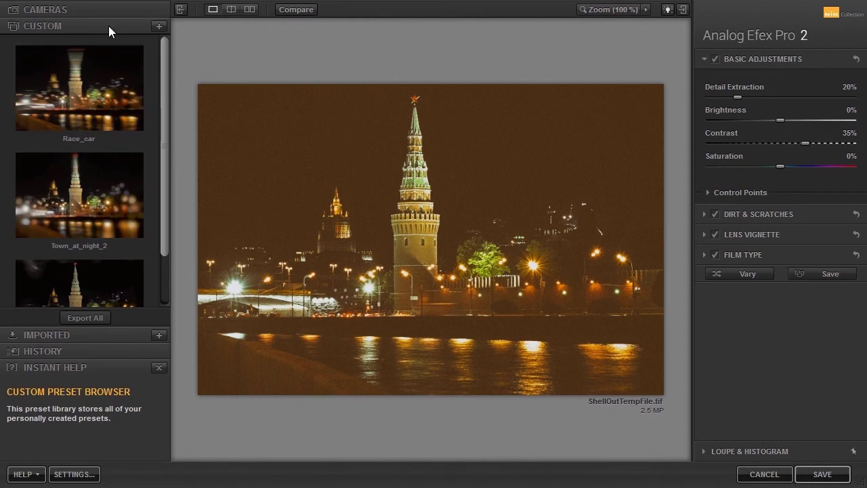
Apply the Town_at_night_2 bokeh preset with an octagon aperture shape and save it back to GIMP
click(96, 204)
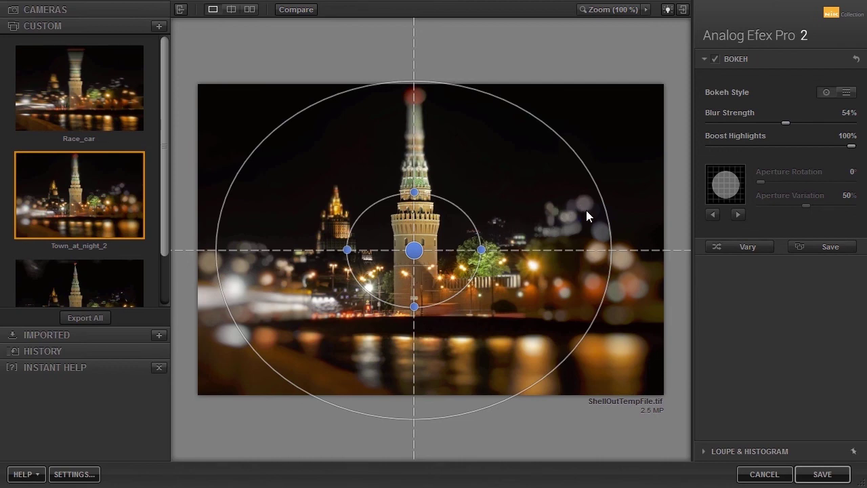
key(space)
mouse_move(284, 244)
mouse_down()
mouse_move(444, 223)
mouse_move(716, 217)
mouse_up()
click(738, 215)
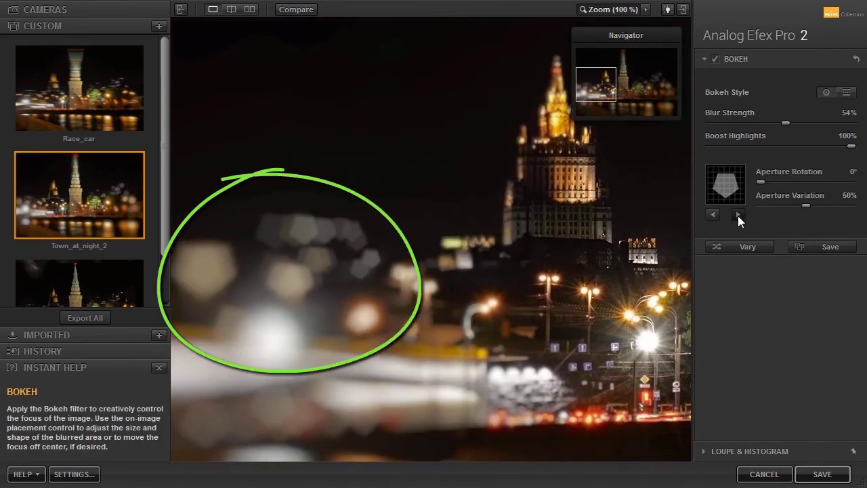
click(738, 216)
click(738, 215)
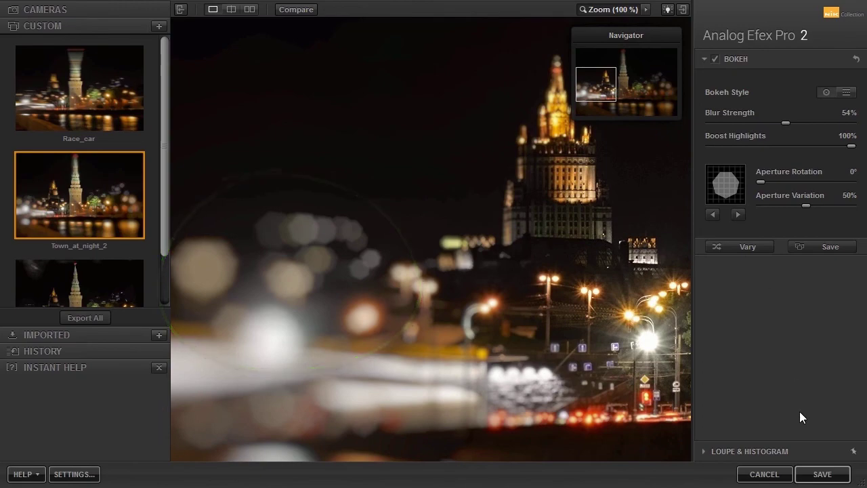
click(822, 473)
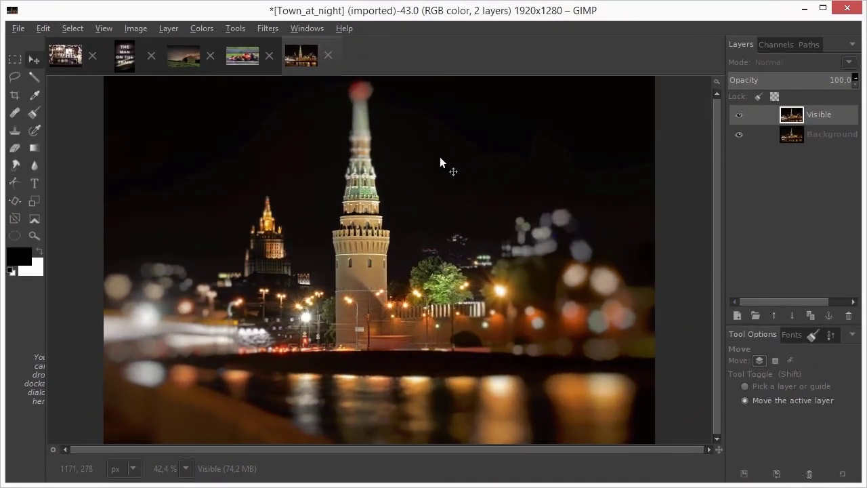
Add a white, fully opaque layer mask to the Visible layer
right_click(800, 116)
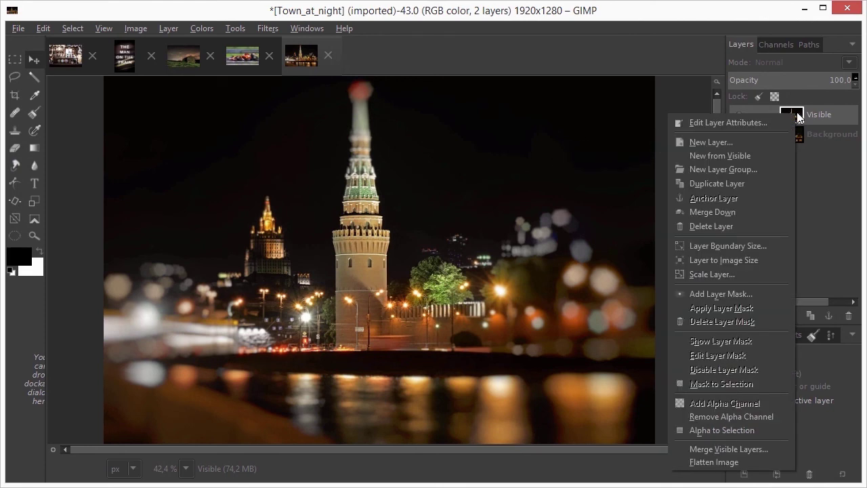
click(754, 292)
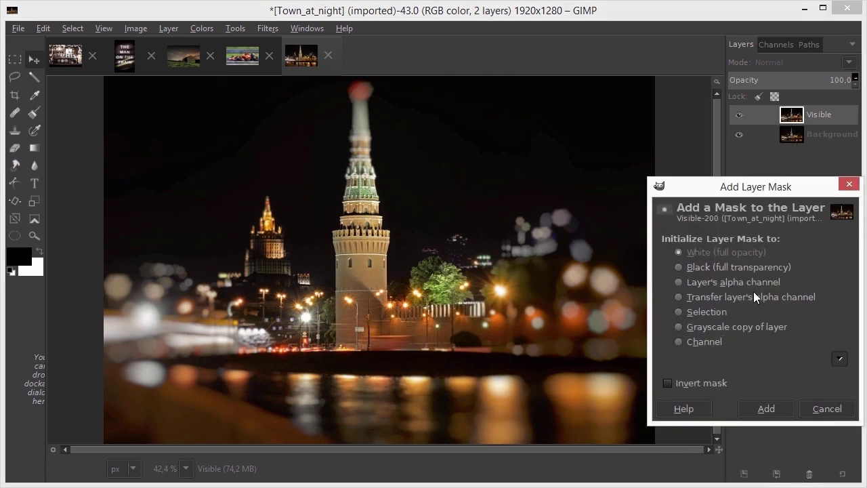
click(759, 408)
Paint over the spire with a 440.20 Paintbrush to restore its sharpness
click(38, 112)
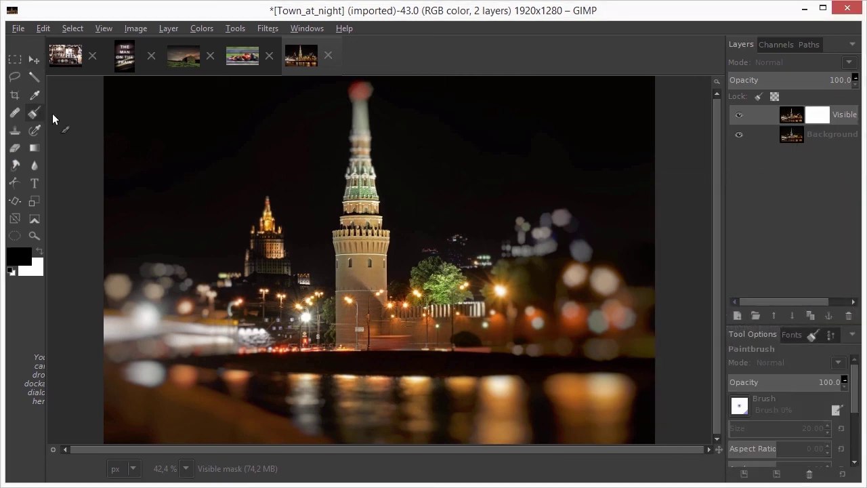
click(769, 427)
mouse_move(386, 143)
mouse_down()
mouse_move(319, 120)
mouse_move(399, 101)
mouse_move(403, 164)
mouse_move(318, 174)
mouse_up()
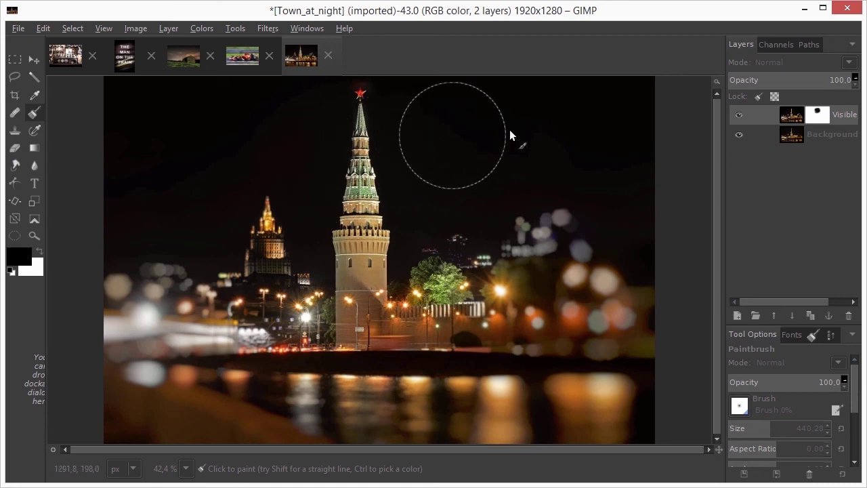